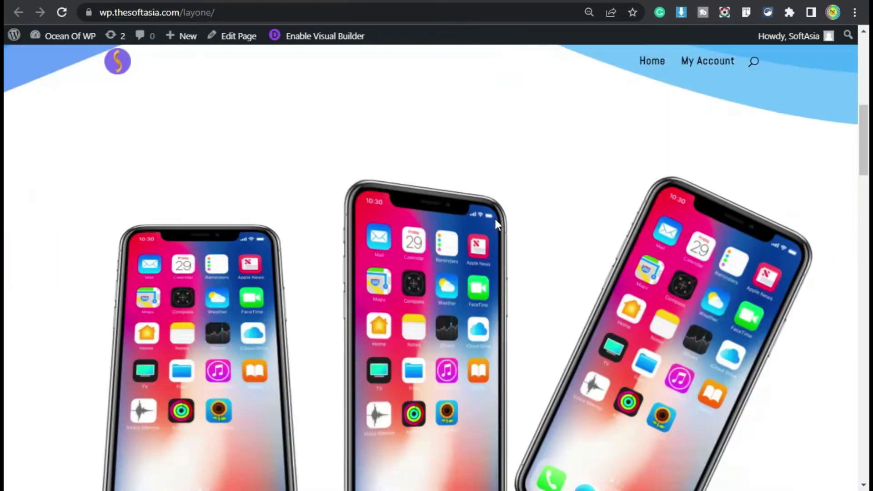
Scroll the layone page to review the three rotated phone images, then head to the Dashboard.
{"action": "scroll", "coordinate": [494, 218], "scroll_direction": "down", "scroll_amount": 3}
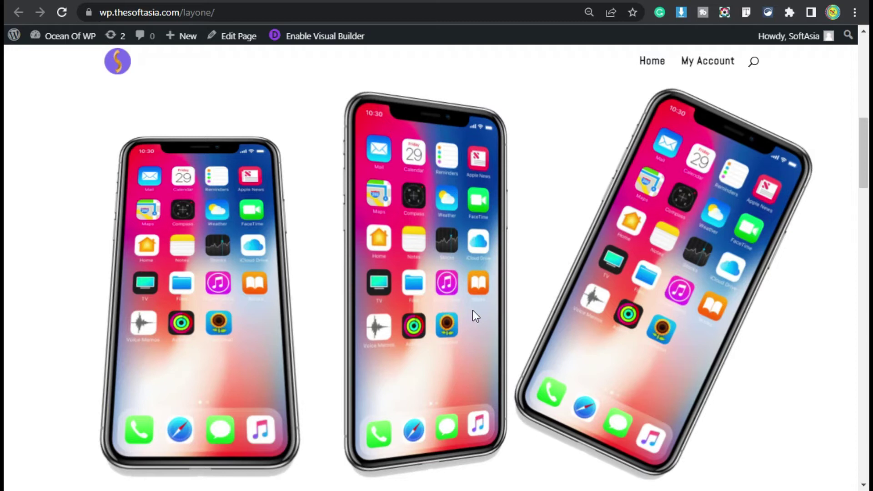
{"action": "scroll", "coordinate": [768, 251], "scroll_direction": "down", "scroll_amount": 2}
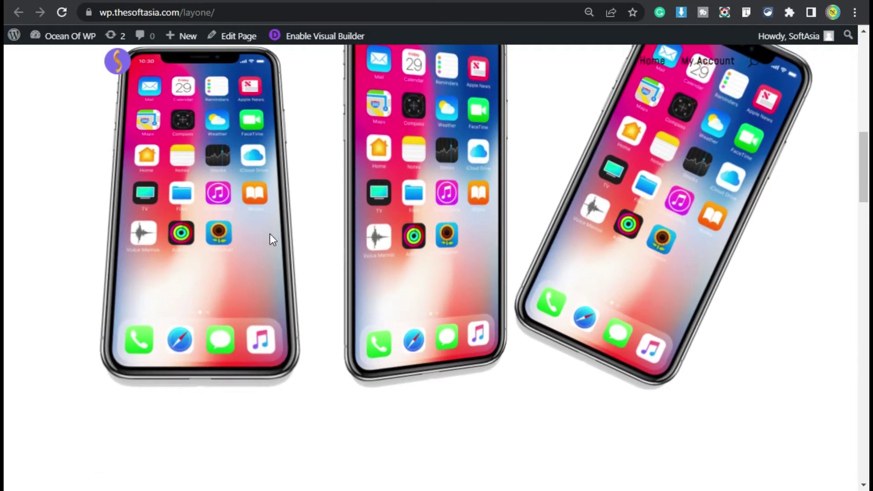
{"action": "scroll", "coordinate": [241, 231], "scroll_direction": "up", "scroll_amount": 2}
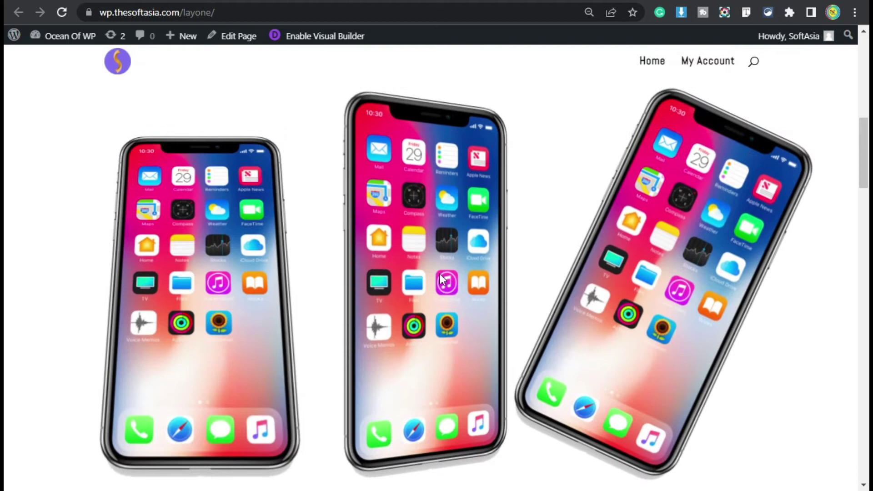
{"action": "left_click_drag", "start_coordinate": [441, 279], "coordinate": [560, 305]}
{"action": "left_click_drag", "start_coordinate": [612, 281], "coordinate": [642, 264]}
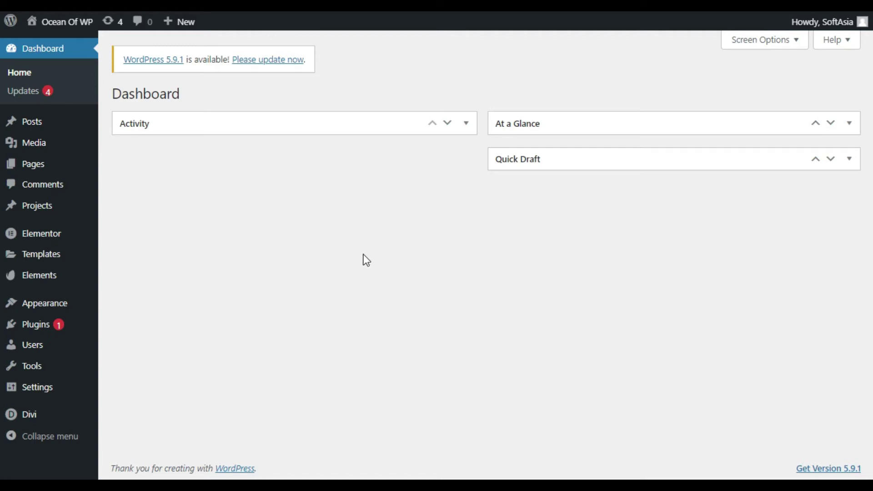
Search the plugin directory for Supreme Modules Lite under Plugins > Add New.
{"action": "mouse_move", "coordinate": [31, 329]}
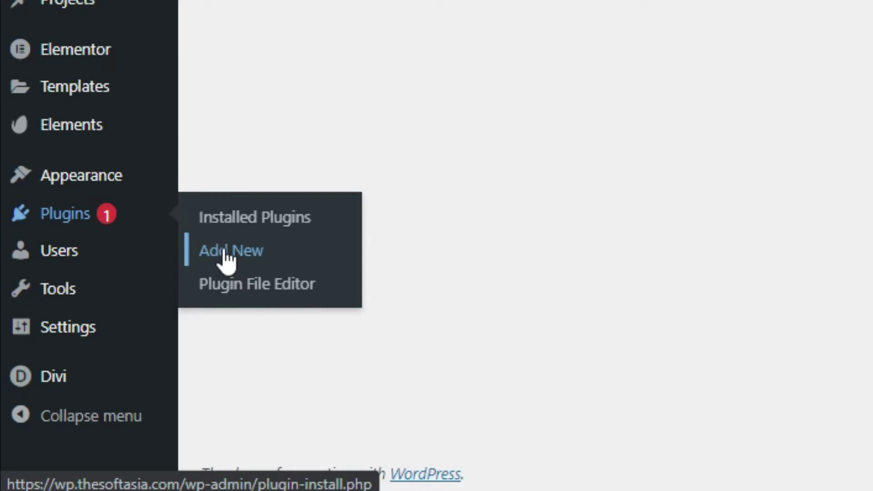
{"action": "left_click", "coordinate": [225, 253]}
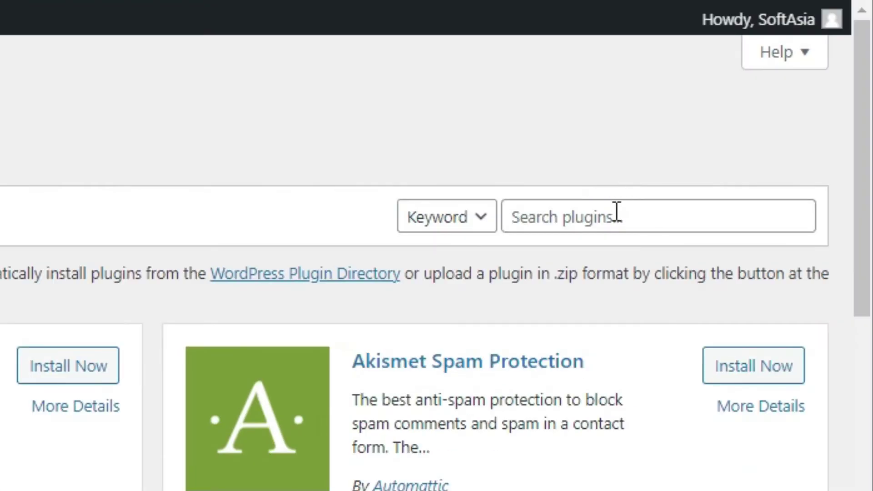
{"action": "left_click", "coordinate": [614, 211]}
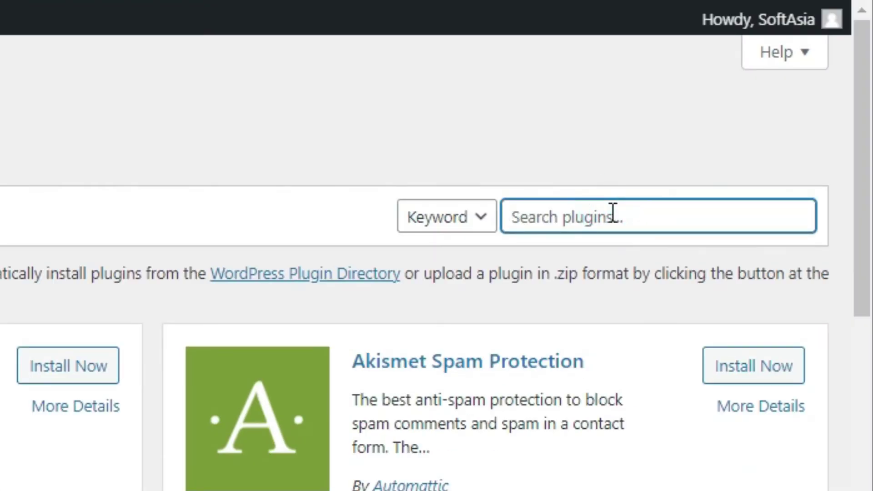
{"action": "type", "text": "Supreme Modules Lite"}
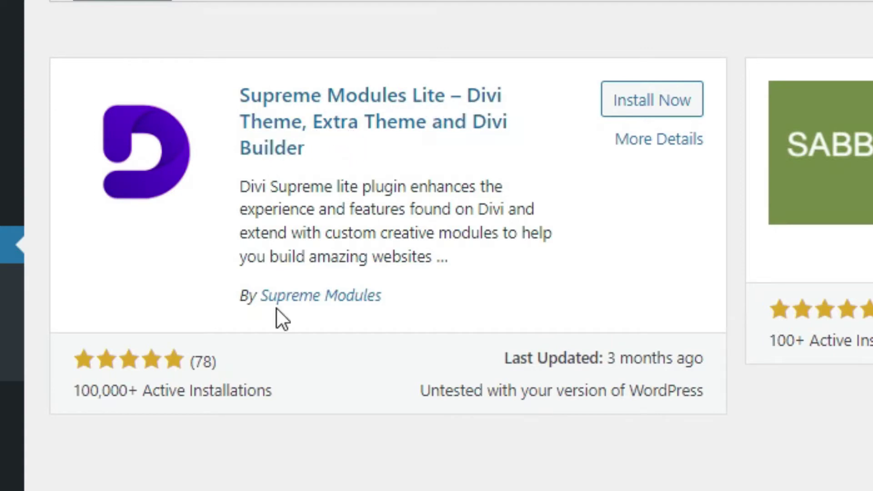
Check the plugin's author and 100,000 installs, then install and activate Supreme Modules Lite.
{"action": "left_click_drag", "start_coordinate": [429, 298], "coordinate": [279, 302]}
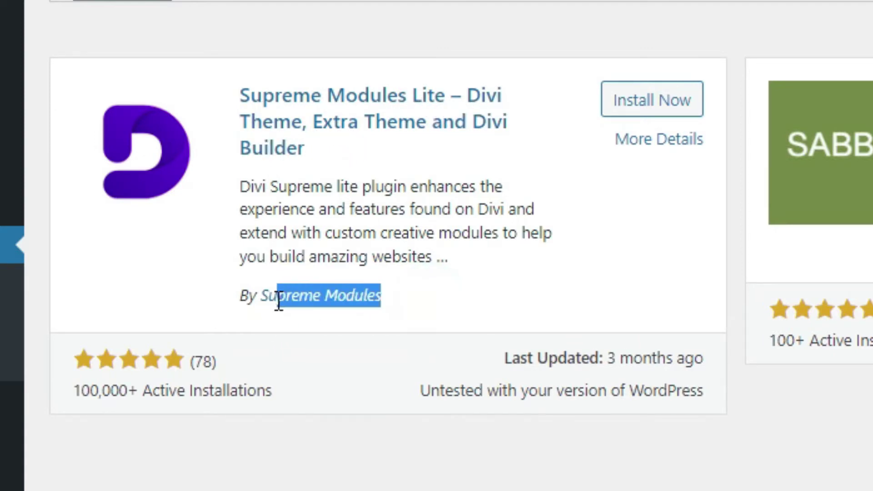
{"action": "left_click", "coordinate": [361, 374]}
{"action": "double_click", "coordinate": [124, 391]}
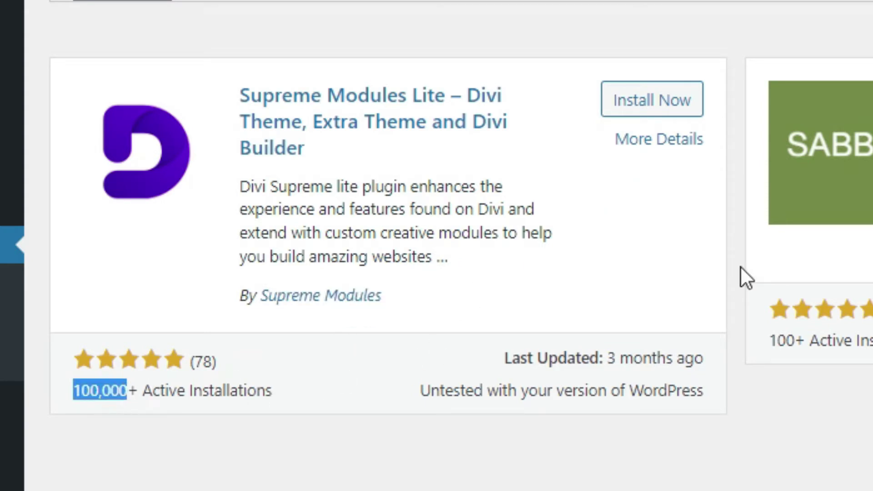
{"action": "left_click", "coordinate": [658, 109]}
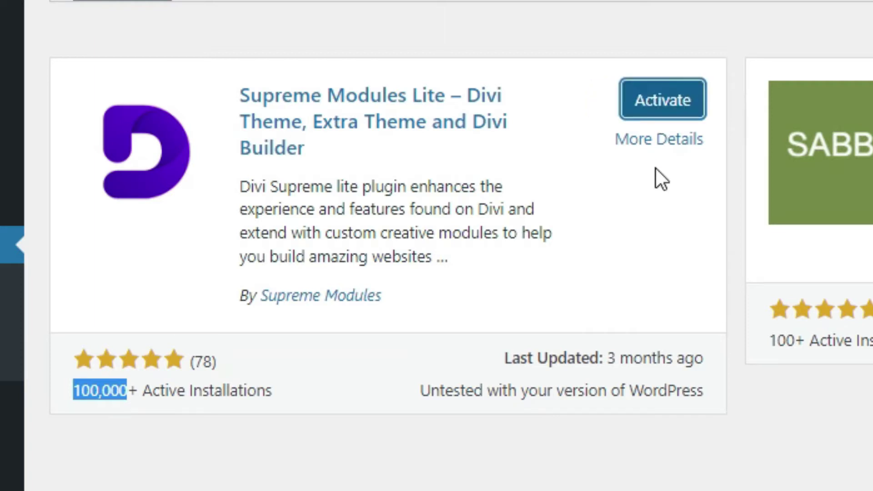
{"action": "left_click", "coordinate": [663, 96]}
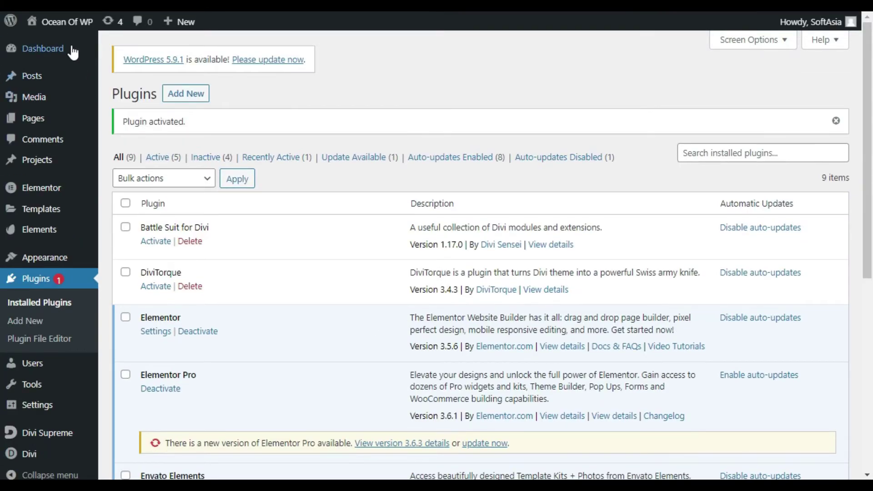
Return to the Dashboard and open the All Pages list to find the layone page.
{"action": "mouse_move", "coordinate": [73, 52]}
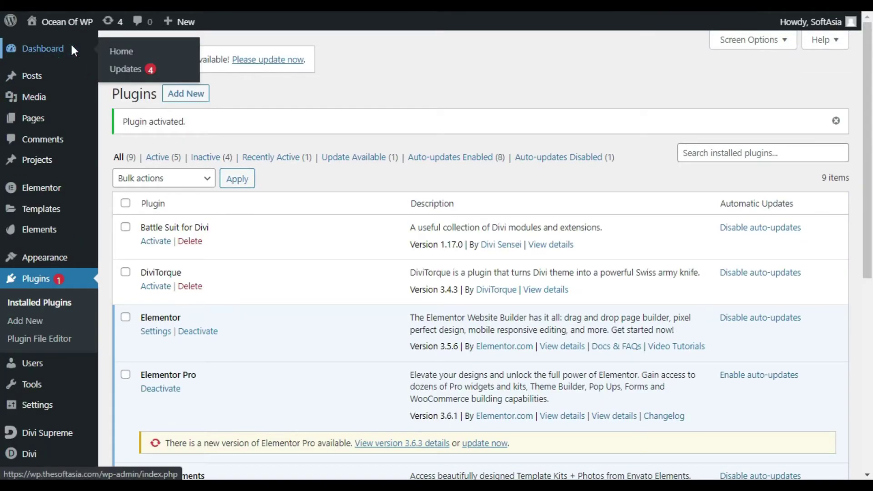
{"action": "left_click", "coordinate": [72, 51]}
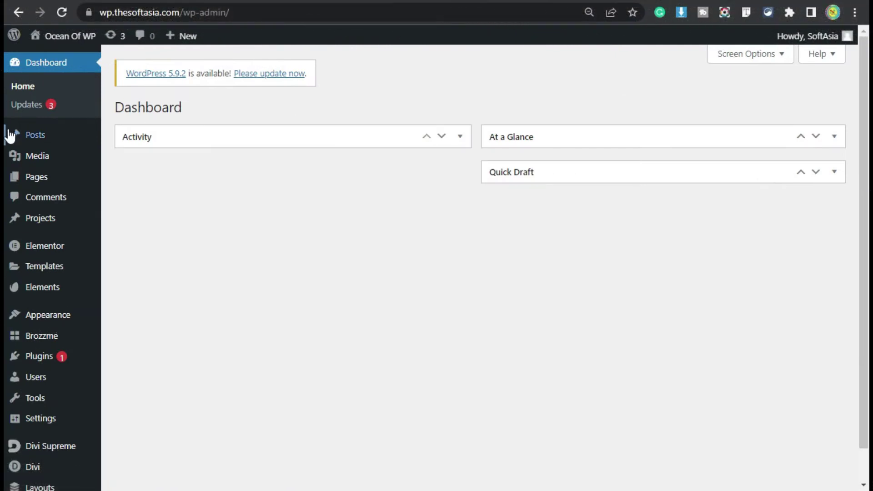
{"action": "mouse_move", "coordinate": [16, 138]}
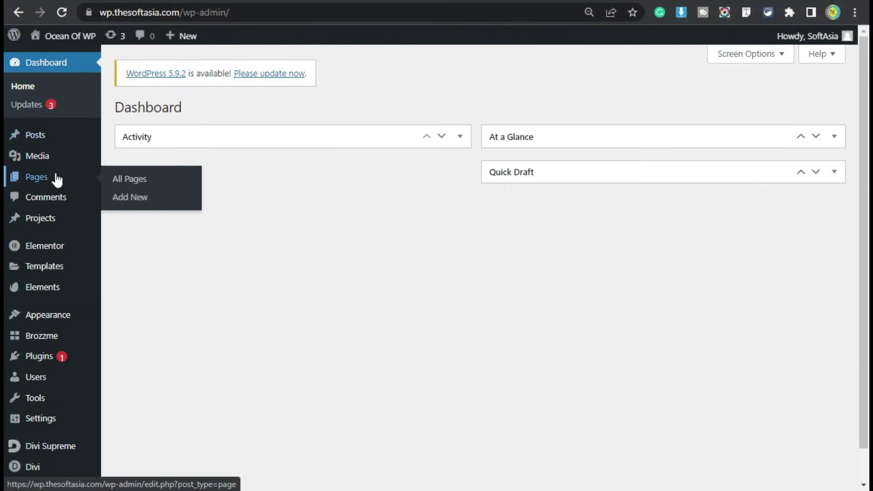
{"action": "left_click", "coordinate": [57, 180]}
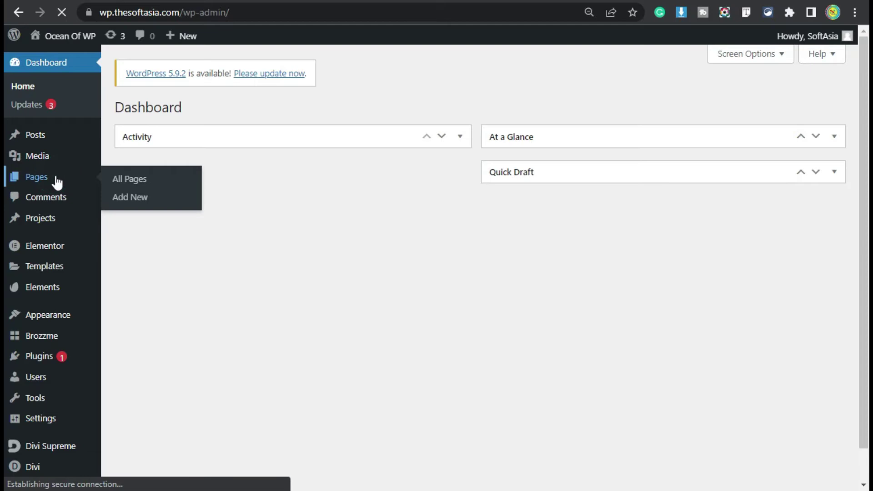
{"action": "scroll", "coordinate": [380, 164], "scroll_direction": "down", "scroll_amount": 2}
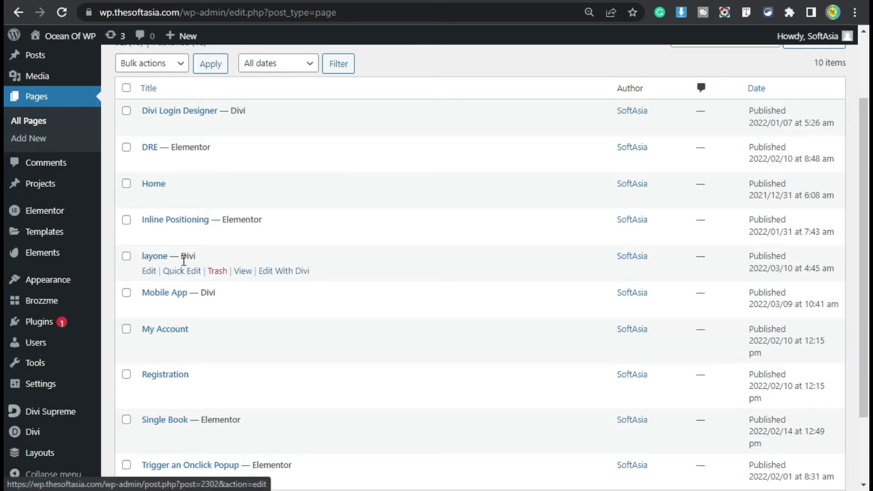
Open layone in the visual builder and add a regular three-column section below the hero.
{"action": "left_click", "coordinate": [288, 273]}
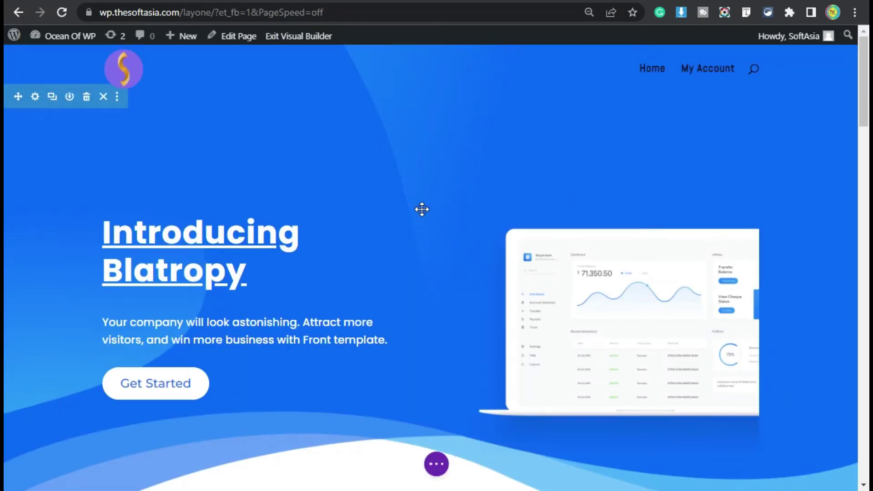
{"action": "scroll", "coordinate": [422, 209], "scroll_direction": "down", "scroll_amount": 6}
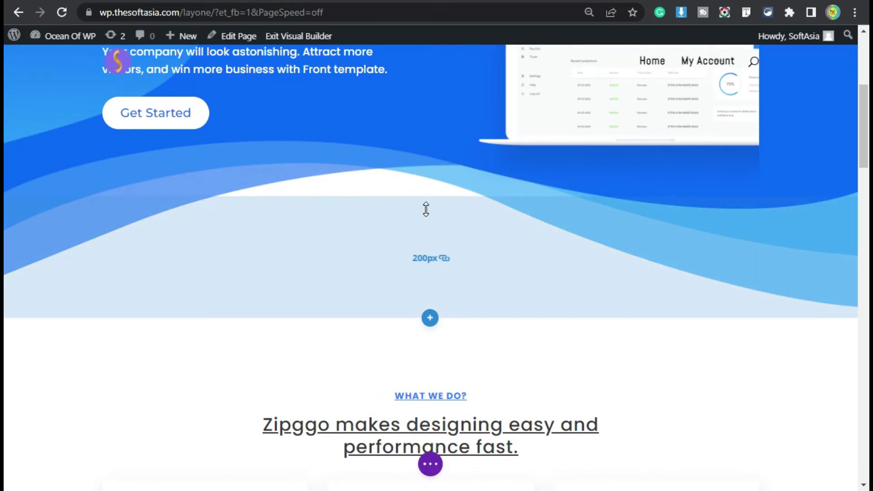
{"action": "scroll", "coordinate": [426, 209], "scroll_direction": "down", "scroll_amount": 2}
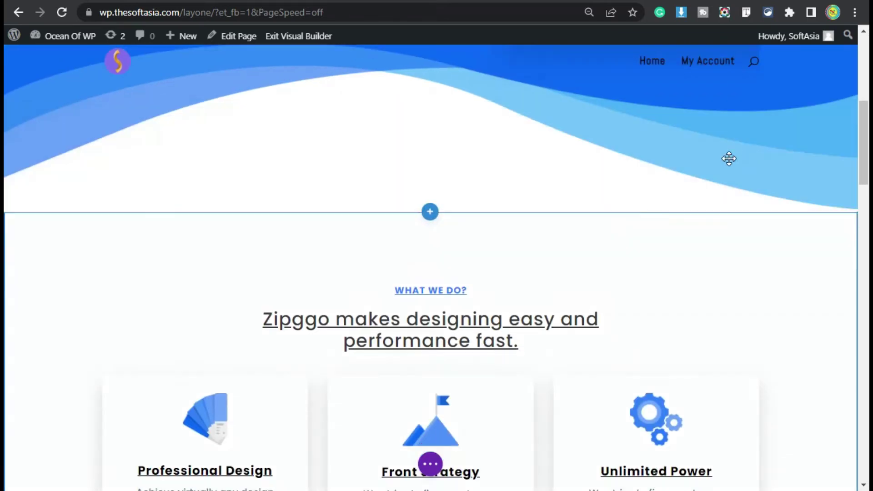
{"action": "left_click", "coordinate": [433, 214]}
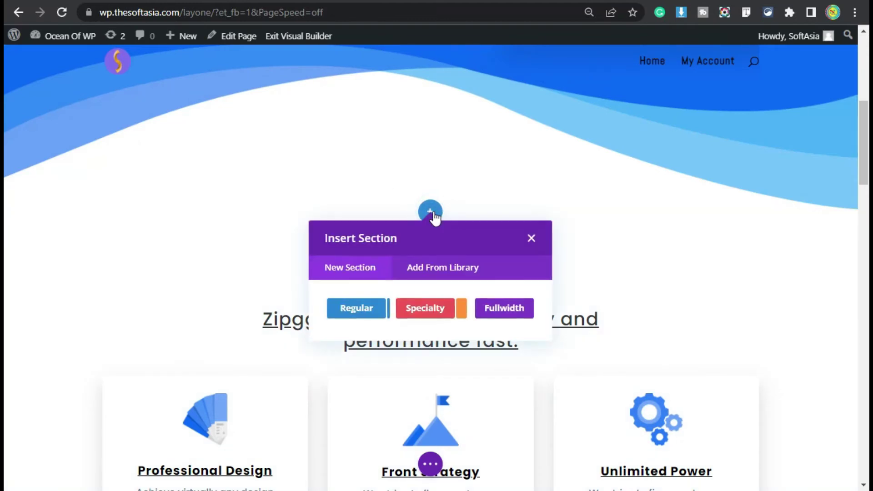
{"action": "left_click", "coordinate": [354, 309]}
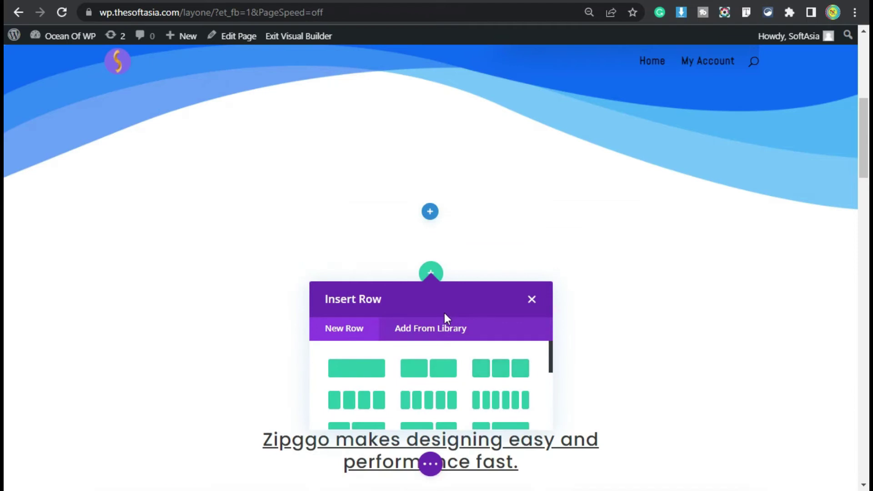
{"action": "left_click", "coordinate": [504, 368]}
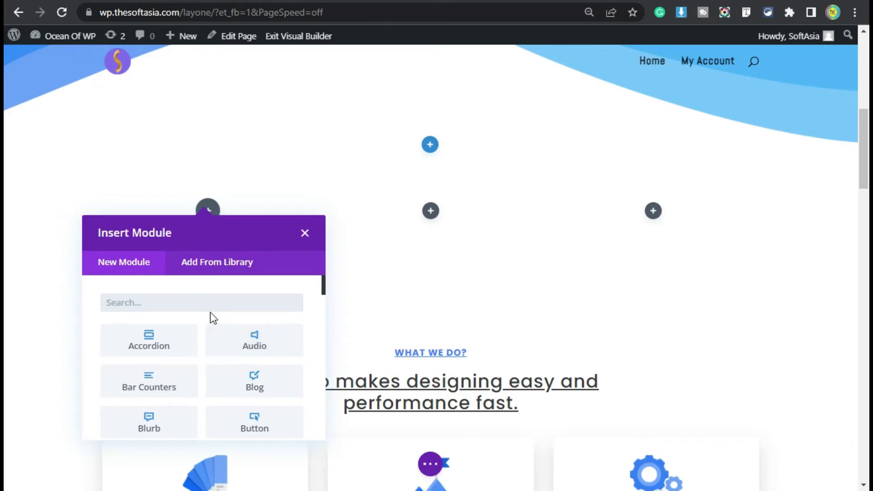
{"action": "scroll", "coordinate": [221, 346], "scroll_direction": "down", "scroll_amount": 5}
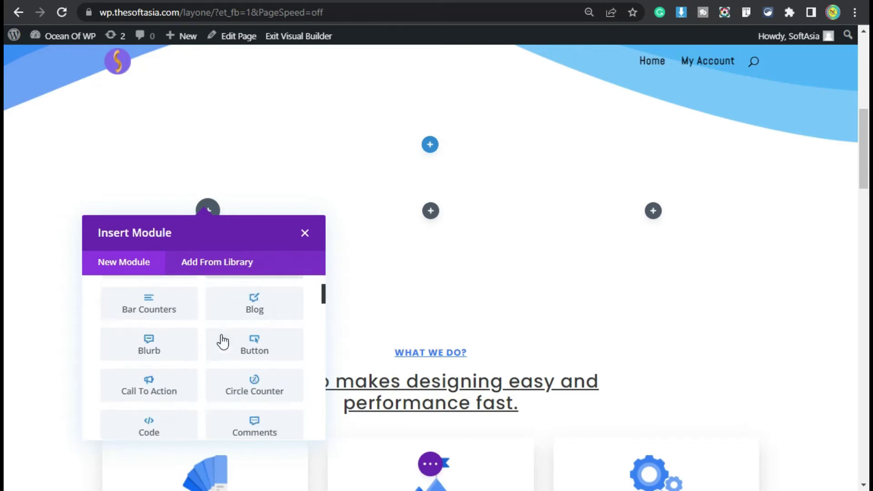
{"action": "scroll", "coordinate": [221, 342], "scroll_direction": "down", "scroll_amount": 7}
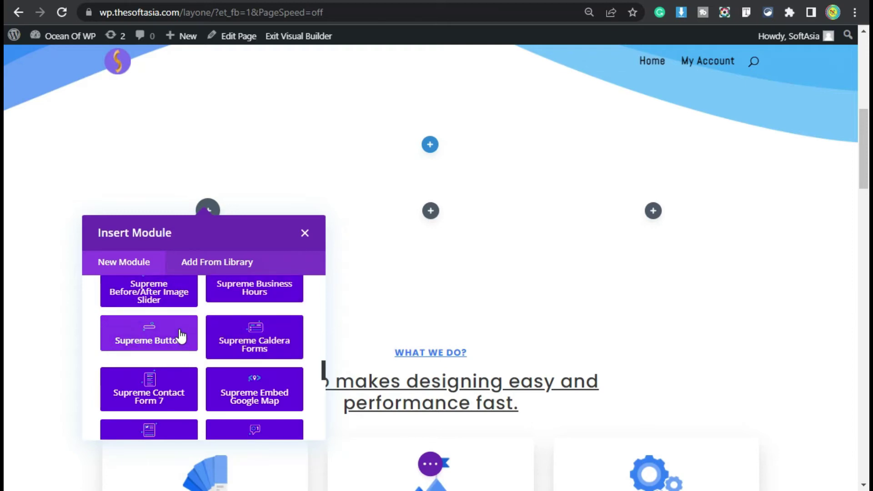
{"action": "scroll", "coordinate": [180, 337], "scroll_direction": "down", "scroll_amount": 4}
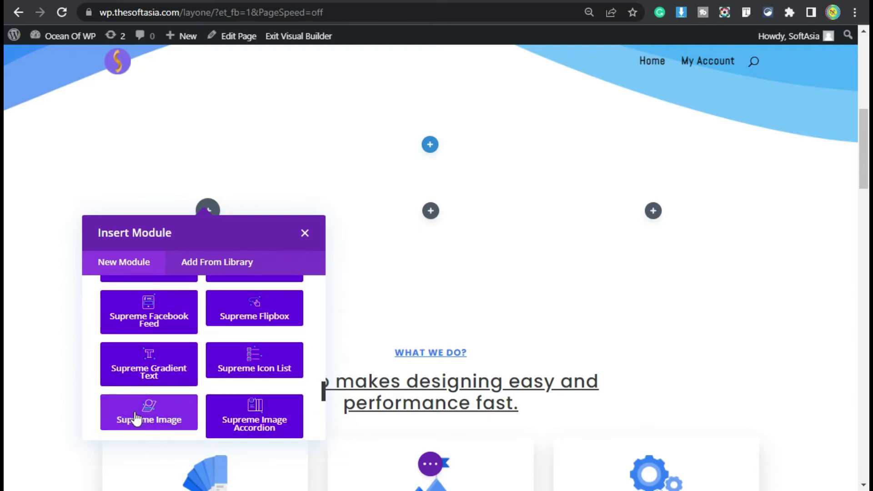
Add a Supreme Image module to column one and select slide-img from the Media Library.
{"action": "left_click", "coordinate": [166, 417]}
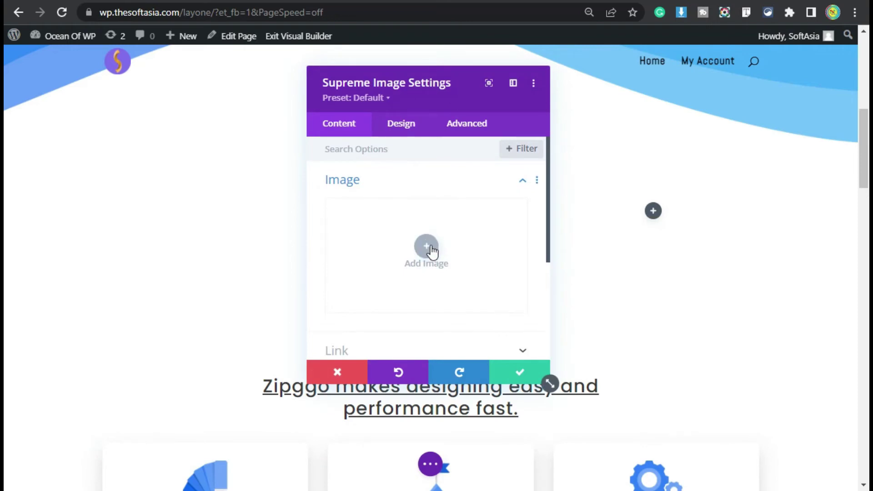
{"action": "left_click", "coordinate": [430, 248]}
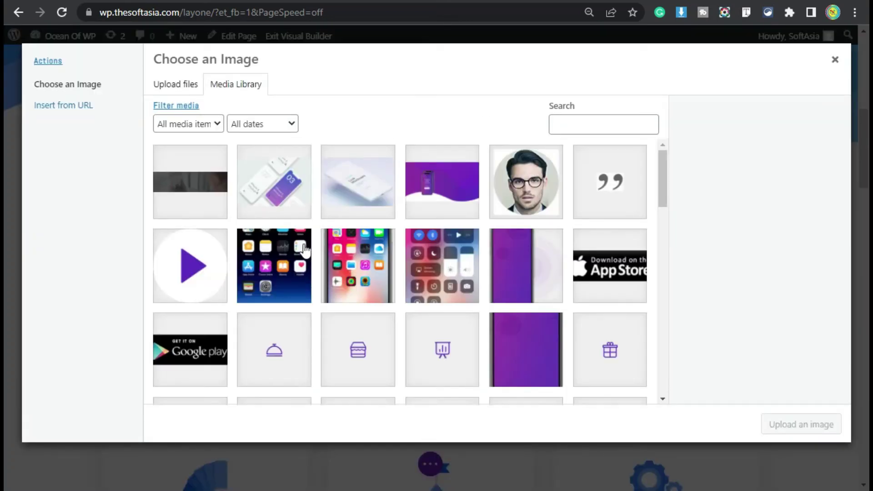
{"action": "left_click", "coordinate": [362, 274]}
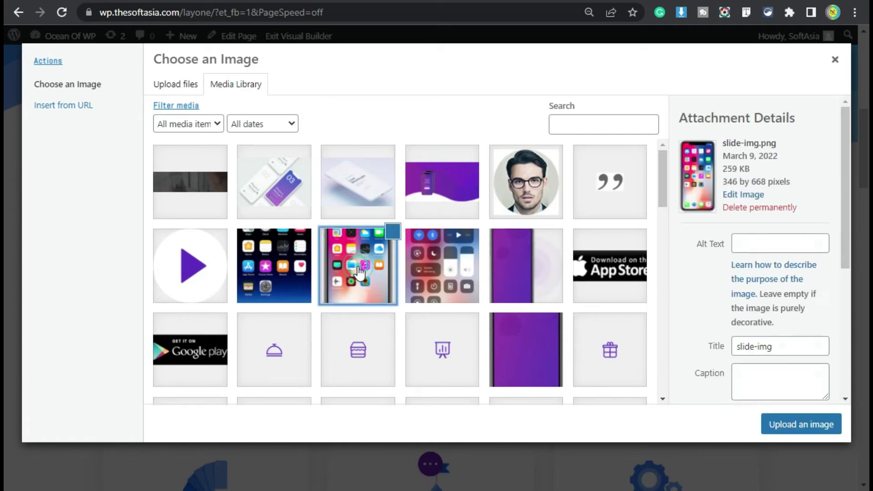
Insert the slide-img picture and set the module's Rotate X transform to 25deg.
{"action": "left_click", "coordinate": [802, 425]}
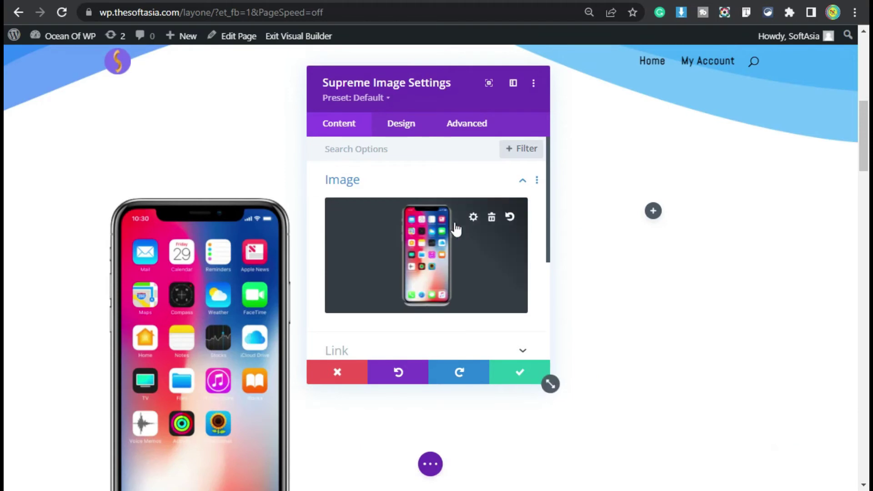
{"action": "scroll", "coordinate": [455, 227], "scroll_direction": "down", "scroll_amount": 3}
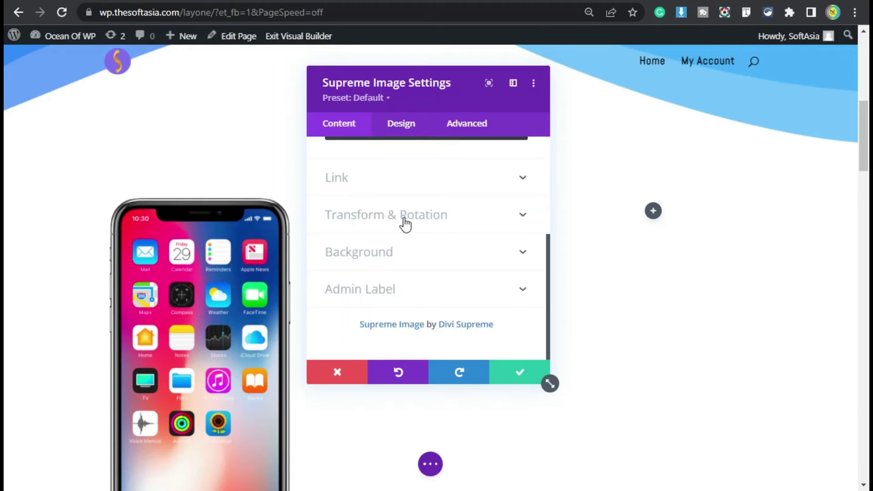
{"action": "left_click", "coordinate": [456, 222]}
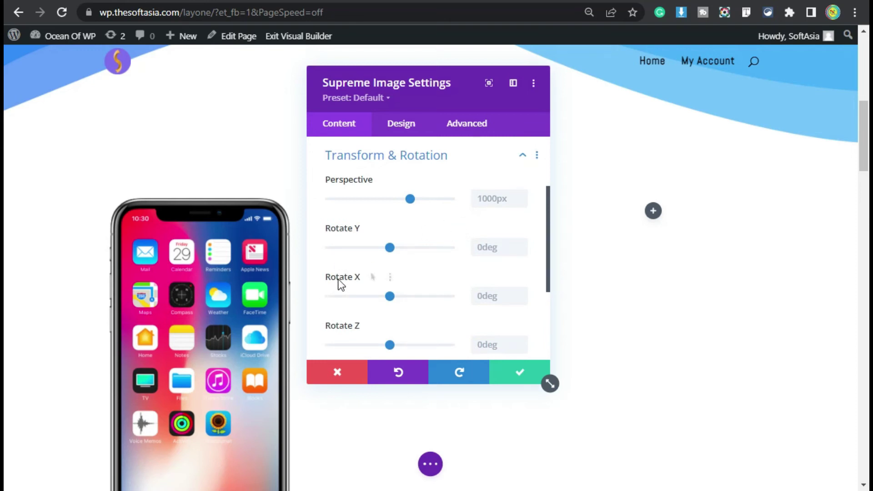
{"action": "scroll", "coordinate": [357, 219], "scroll_direction": "down", "scroll_amount": 2}
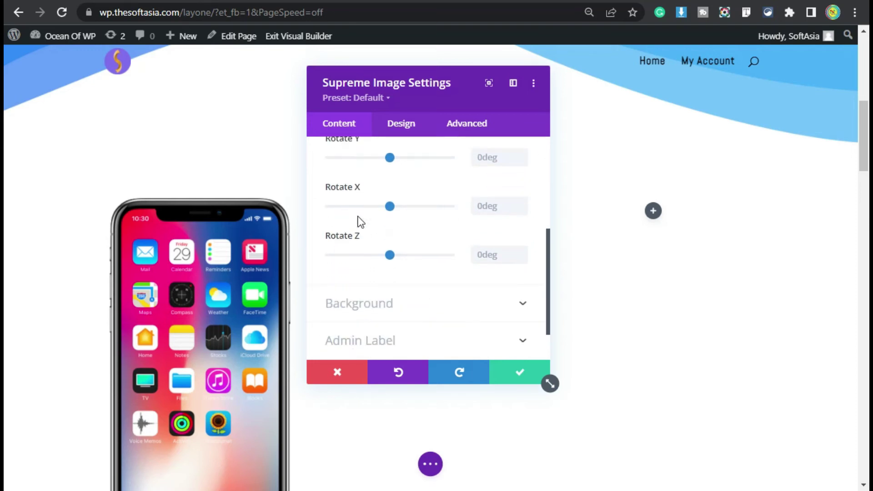
{"action": "scroll", "coordinate": [346, 241], "scroll_direction": "up", "scroll_amount": 2}
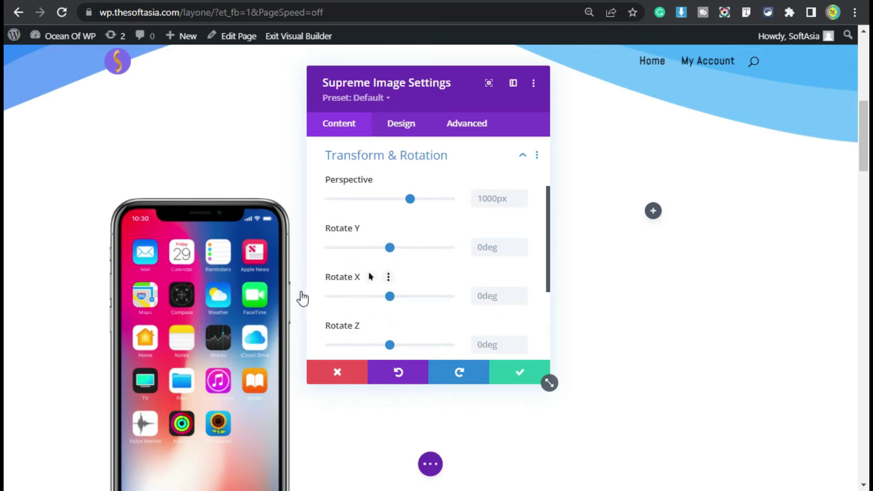
{"action": "left_click", "coordinate": [490, 296]}
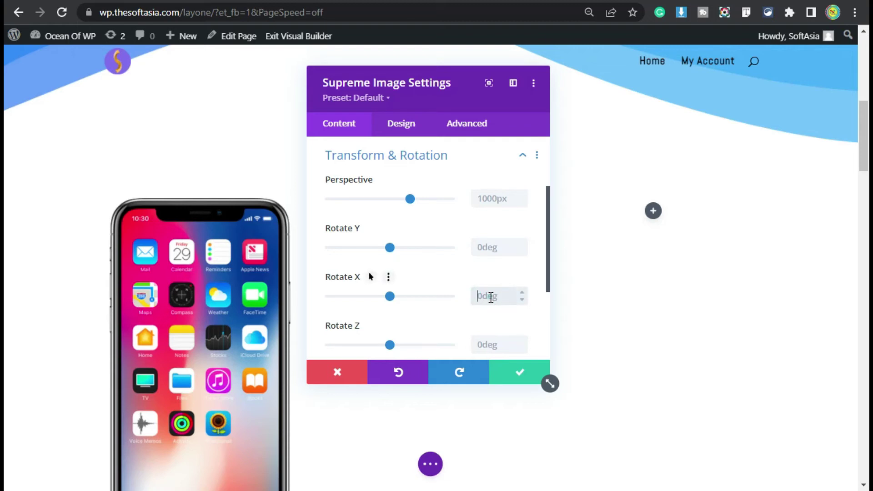
{"action": "type", "text": "25deg"}
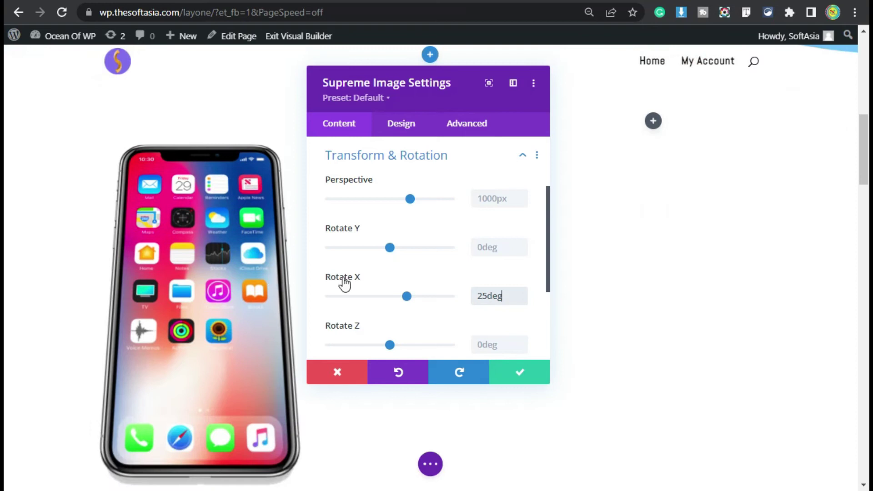
Save the first module, then add a Supreme Image with the slide-img picture to column two.
{"action": "left_click", "coordinate": [521, 379]}
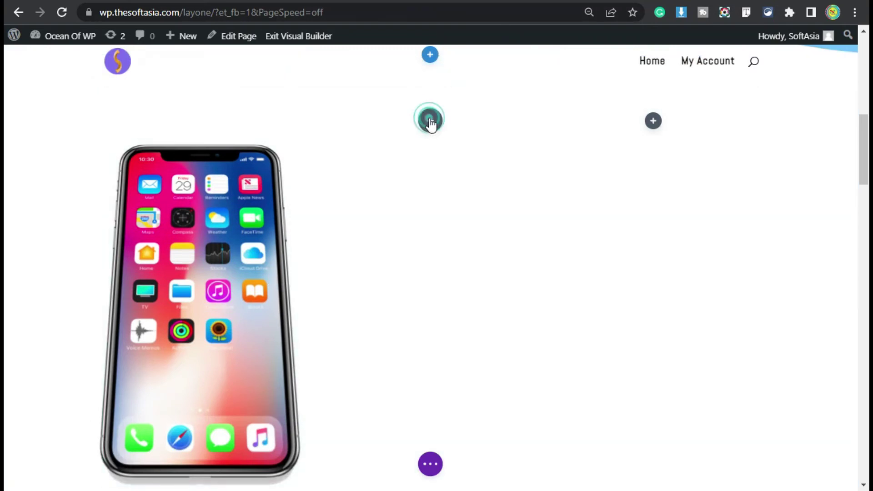
{"action": "left_click", "coordinate": [430, 121]}
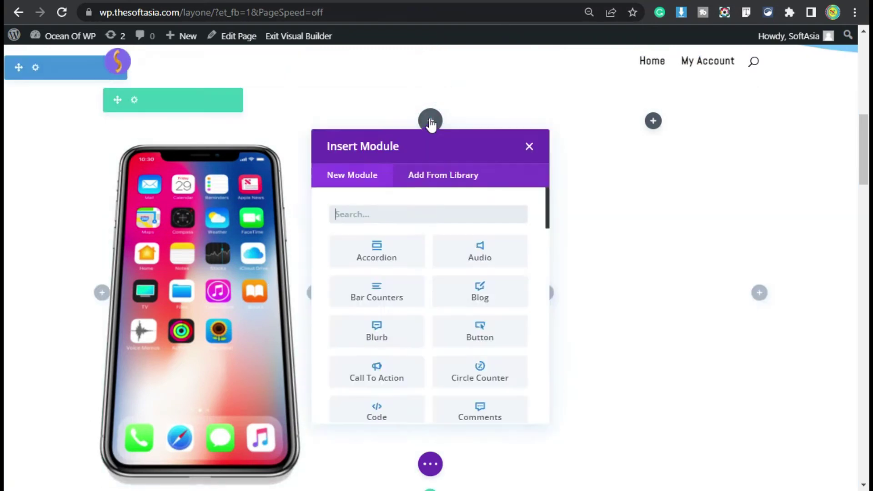
{"action": "scroll", "coordinate": [386, 225], "scroll_direction": "down", "scroll_amount": 10}
{"action": "scroll", "coordinate": [385, 225], "scroll_direction": "down", "scroll_amount": 4}
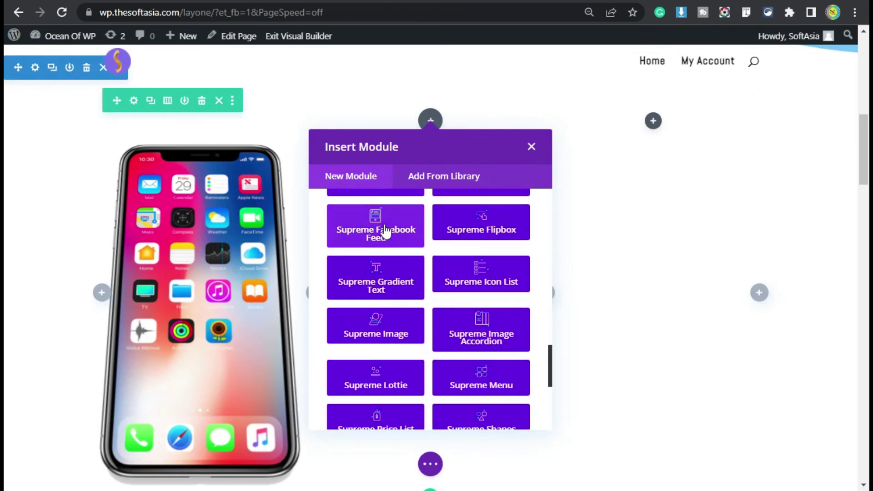
{"action": "left_click", "coordinate": [387, 328]}
{"action": "left_click", "coordinate": [425, 245]}
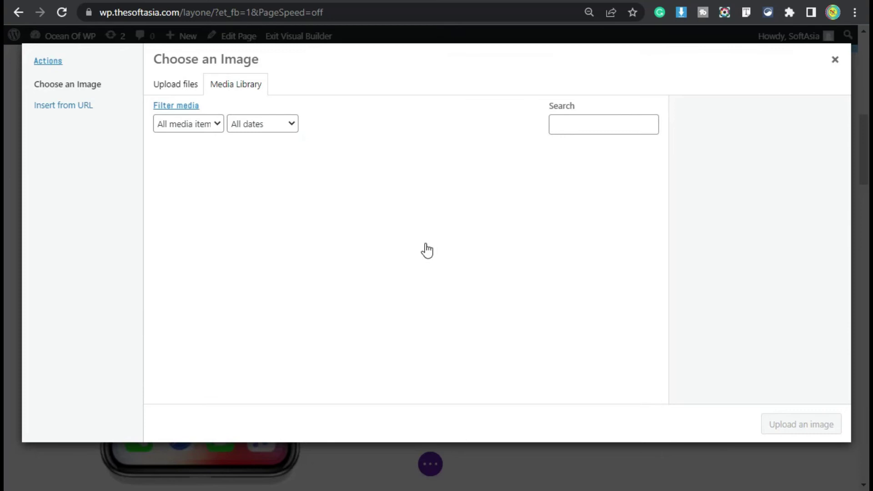
{"action": "left_click", "coordinate": [375, 275]}
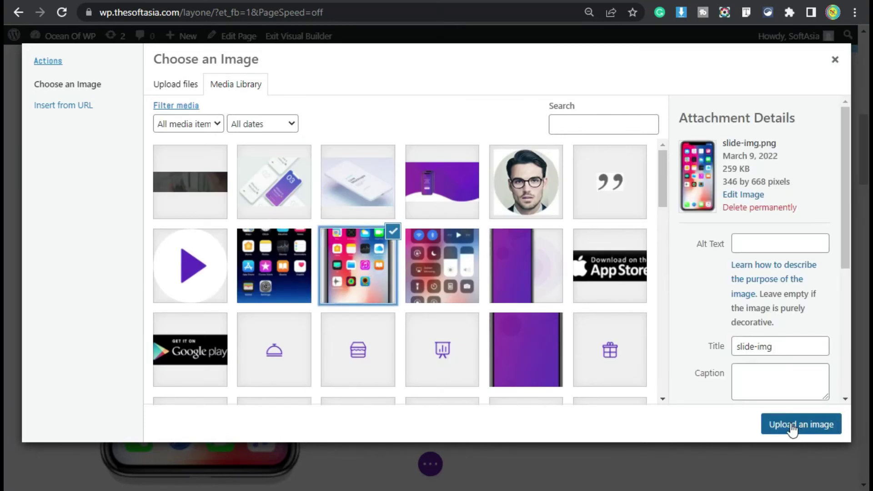
{"action": "left_click", "coordinate": [825, 428]}
Set the second phone image's Rotate Y transform to 25 degrees.
{"action": "scroll", "coordinate": [356, 230], "scroll_direction": "down", "scroll_amount": 4}
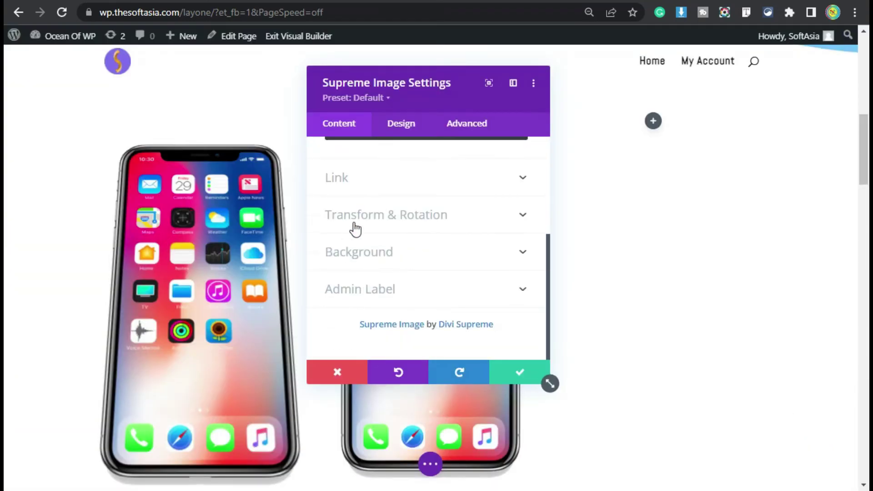
{"action": "left_click", "coordinate": [441, 215]}
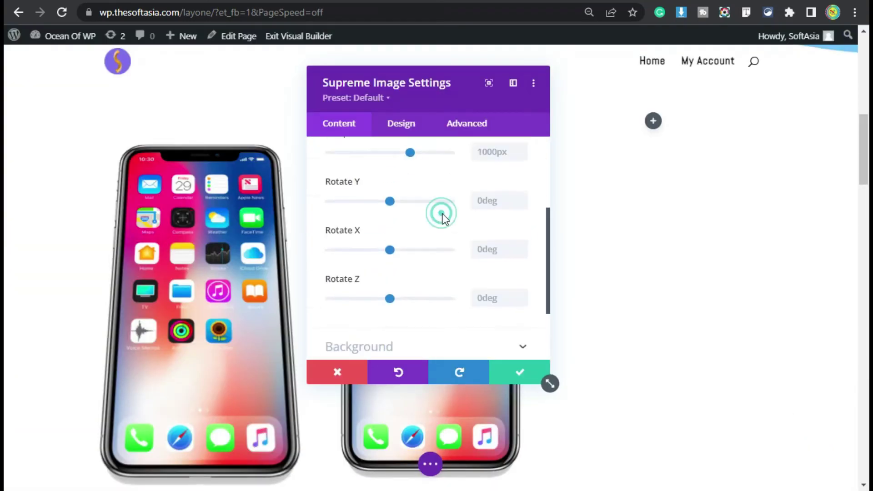
{"action": "left_click", "coordinate": [490, 245]}
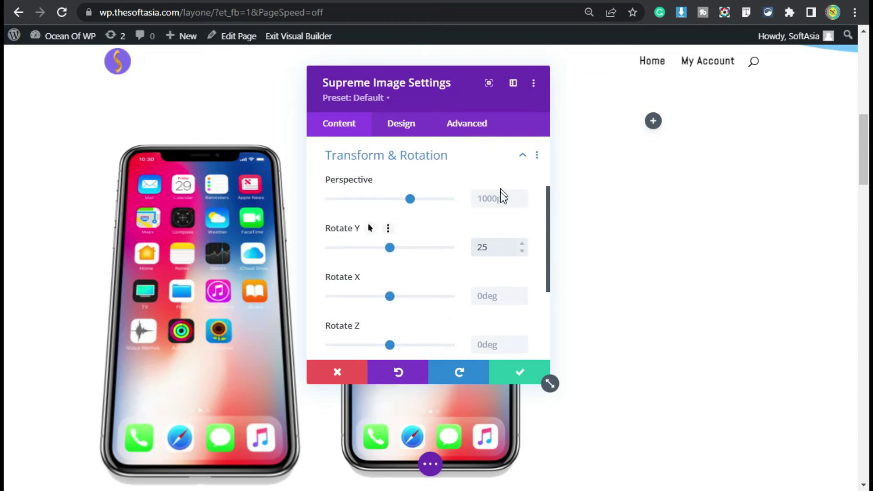
{"action": "type", "text": "25"}
{"action": "left_click", "coordinate": [435, 276]}
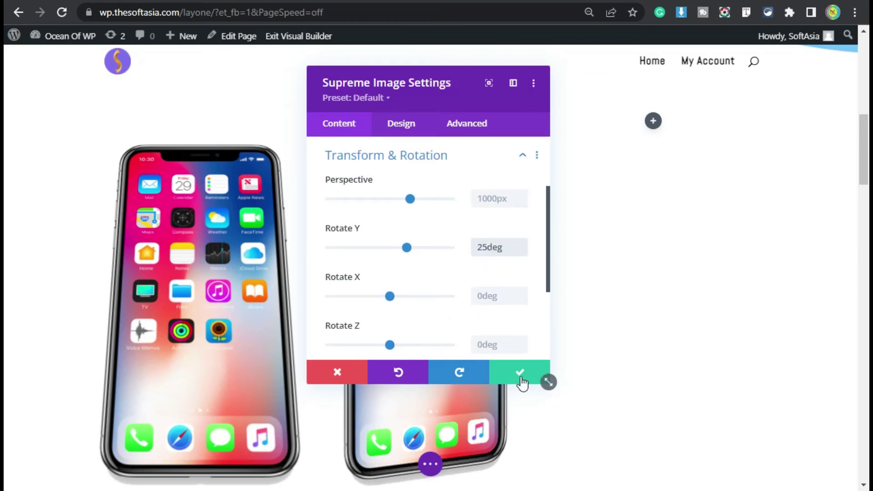
Save the second module, then add a Supreme Image with slide-img to column three.
{"action": "left_click", "coordinate": [521, 376]}
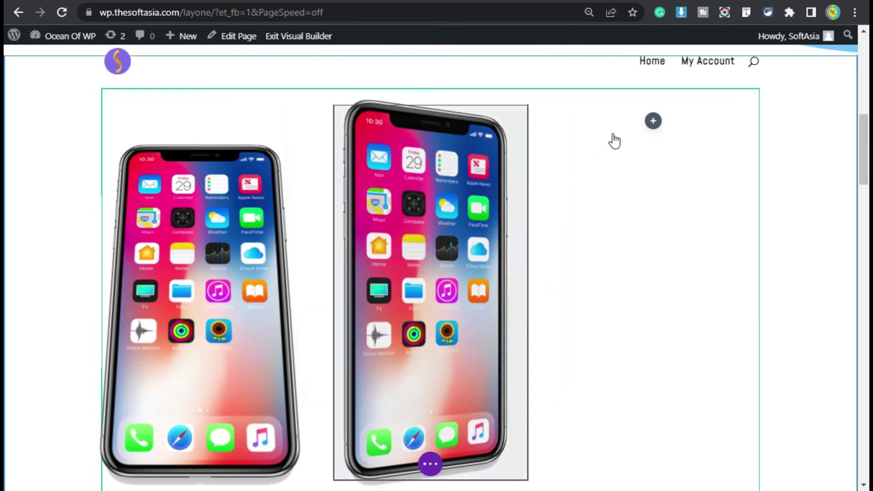
{"action": "left_click", "coordinate": [654, 121]}
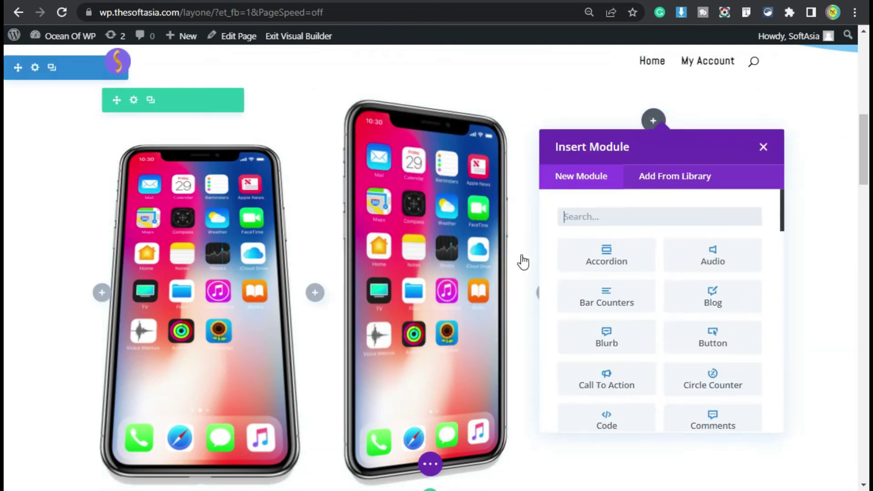
{"action": "scroll", "coordinate": [609, 276], "scroll_direction": "down", "scroll_amount": 7}
{"action": "scroll", "coordinate": [610, 277], "scroll_direction": "down", "scroll_amount": 10}
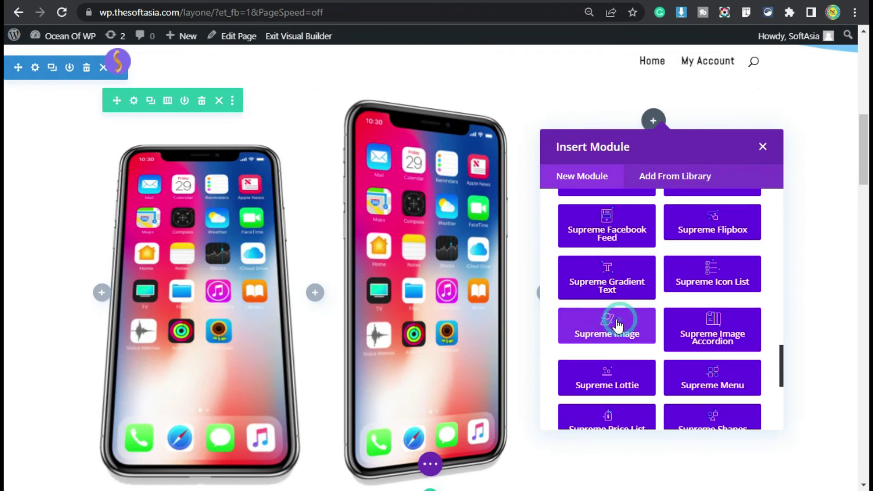
{"action": "left_click", "coordinate": [617, 324]}
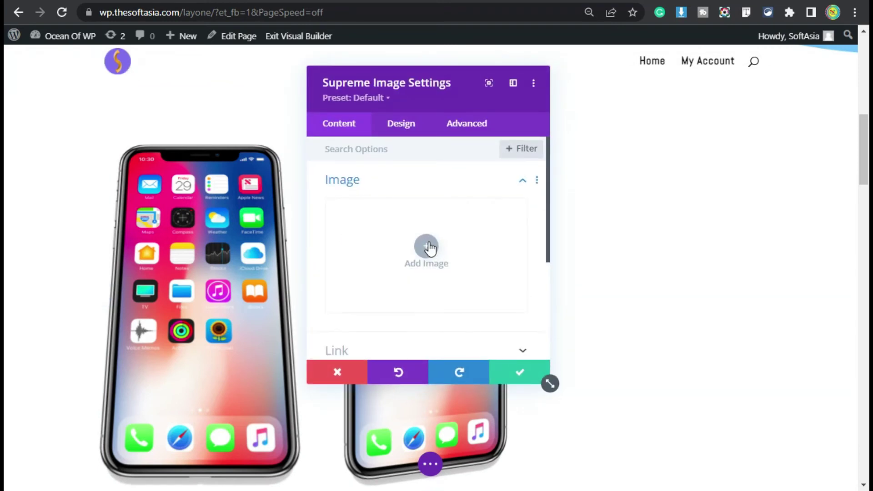
{"action": "left_click", "coordinate": [429, 248]}
{"action": "left_click", "coordinate": [371, 285]}
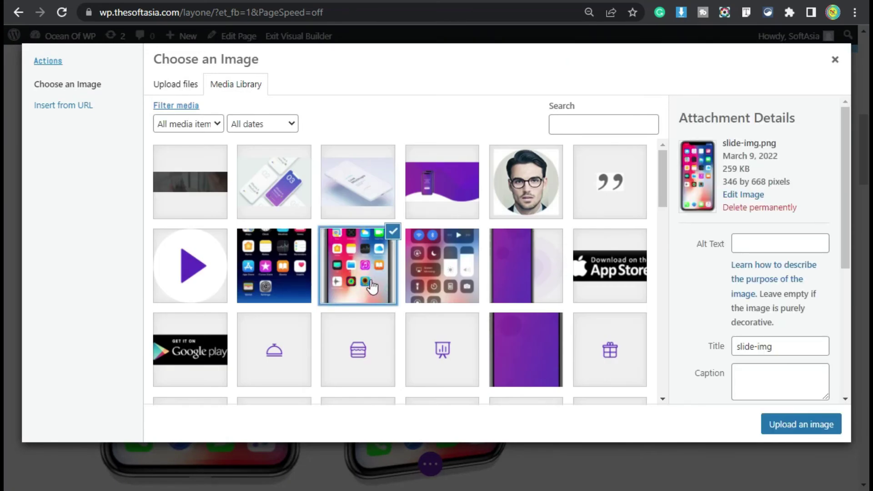
{"action": "left_click", "coordinate": [802, 426]}
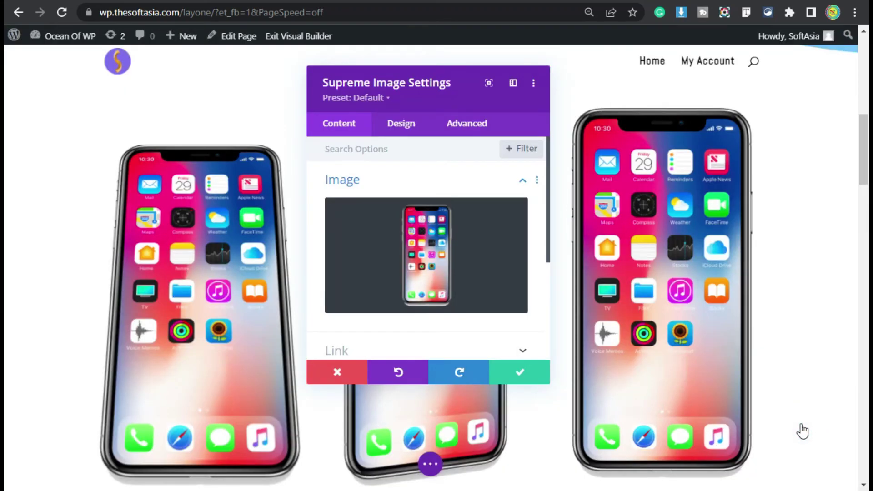
Set the third phone image's Rotate Z transform to 25deg and save the module.
{"action": "scroll", "coordinate": [382, 285], "scroll_direction": "down", "scroll_amount": 4}
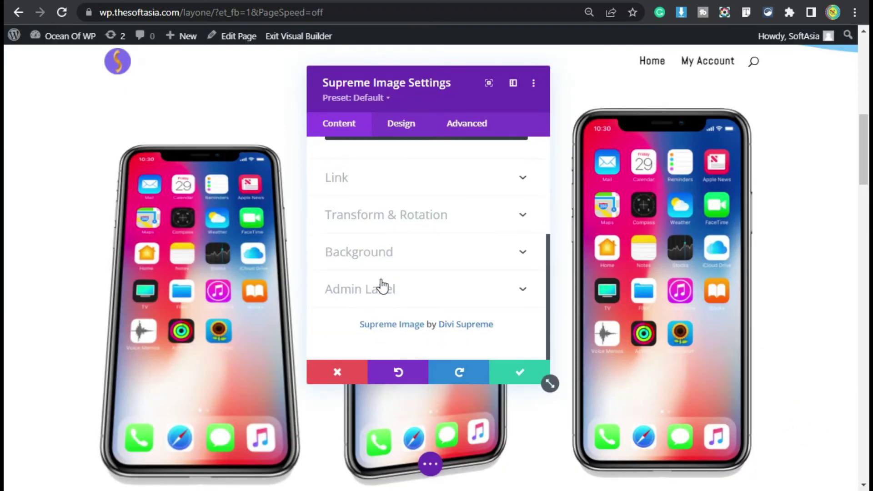
{"action": "left_click", "coordinate": [418, 216]}
{"action": "scroll", "coordinate": [485, 309], "scroll_direction": "down", "scroll_amount": 2}
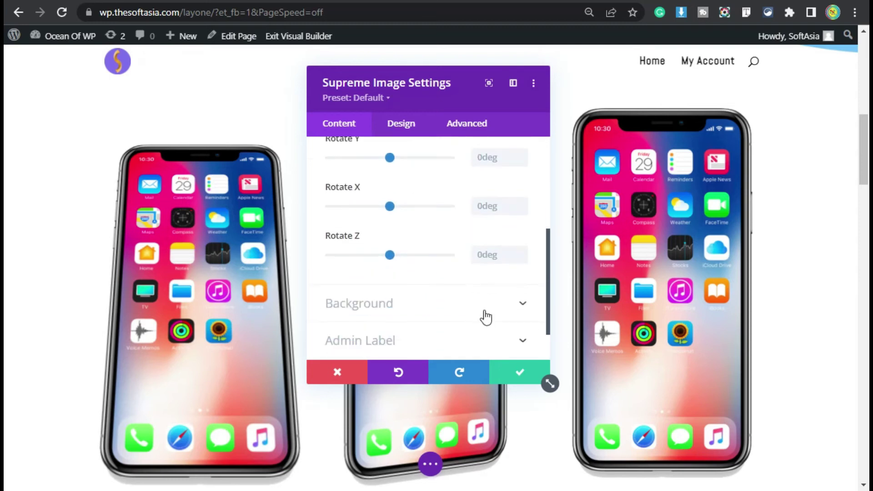
{"action": "left_click", "coordinate": [481, 250]}
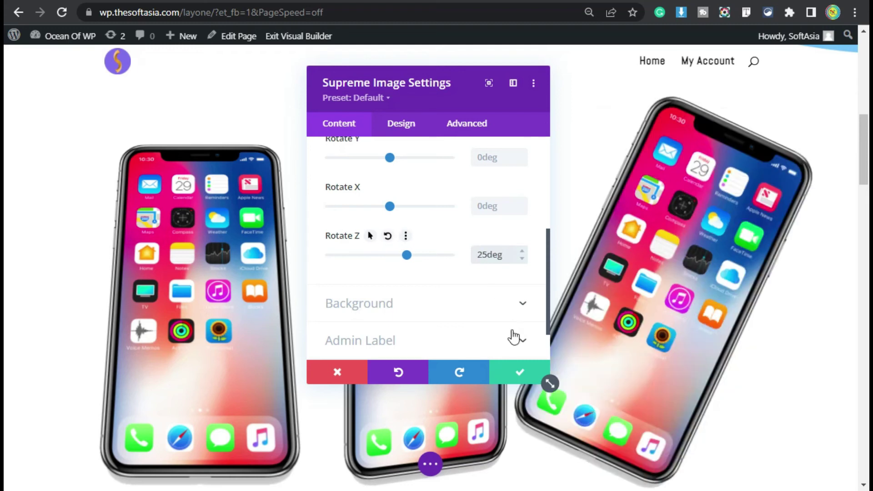
{"action": "left_click", "coordinate": [520, 377]}
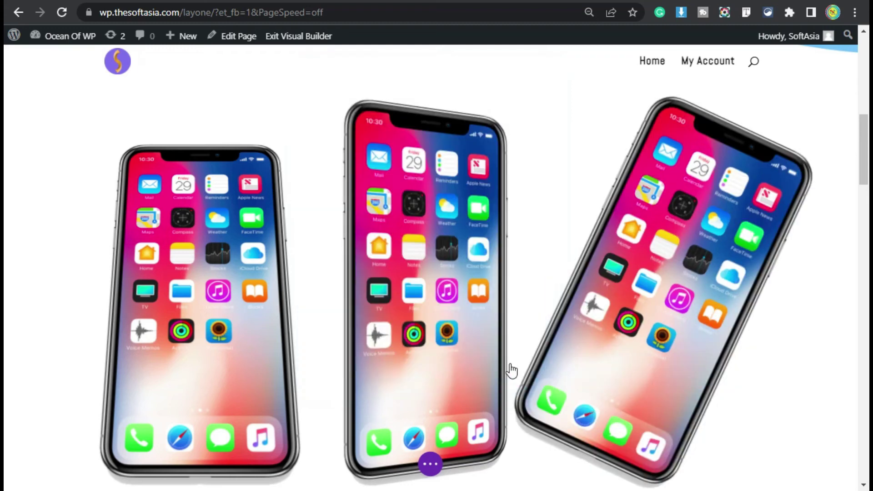
Save the layone page from the builder's bottom page-options bar.
{"action": "scroll", "coordinate": [521, 267], "scroll_direction": "down", "scroll_amount": 2}
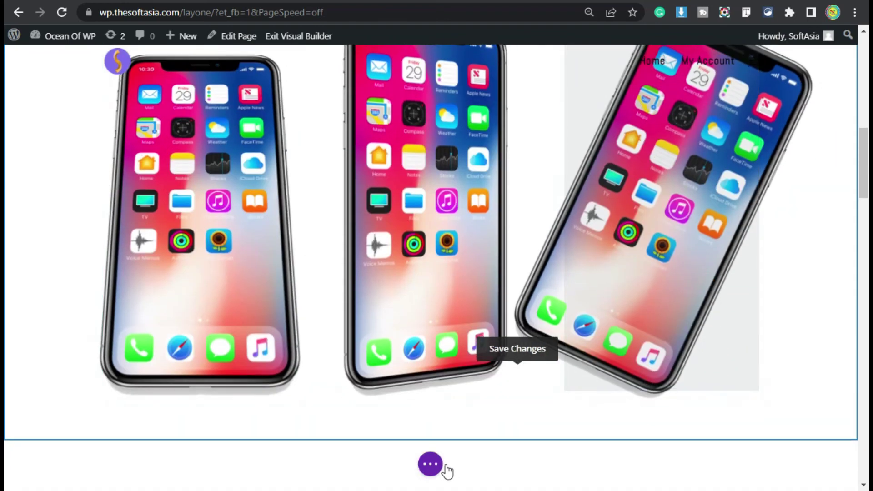
{"action": "left_click", "coordinate": [434, 465]}
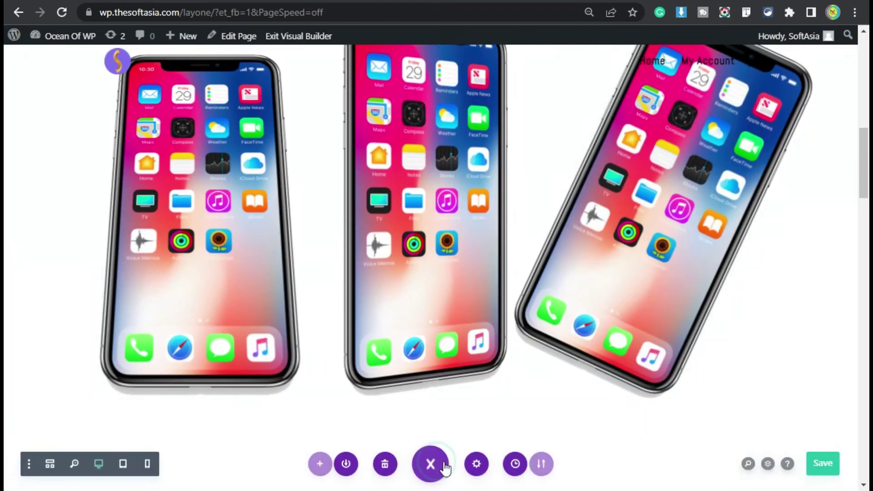
{"action": "left_click", "coordinate": [822, 464]}
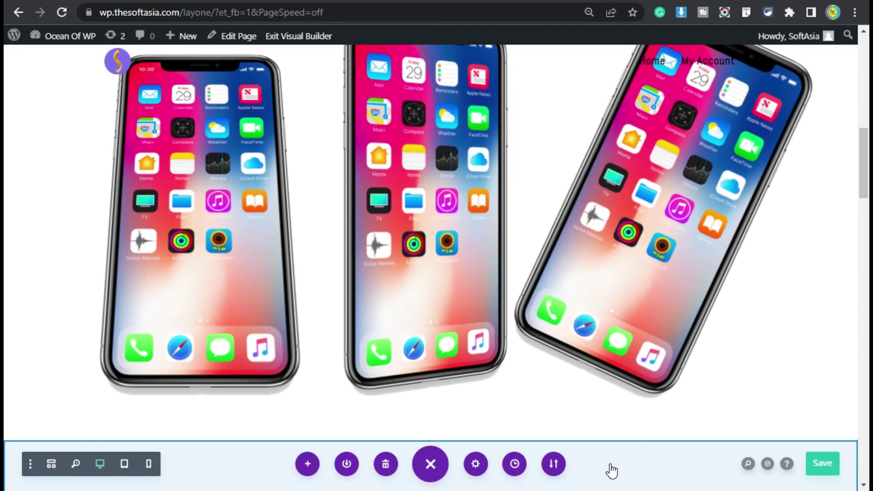
Exit the Visual Builder to view the live layone page with the tilted phones.
{"action": "left_click", "coordinate": [297, 36]}
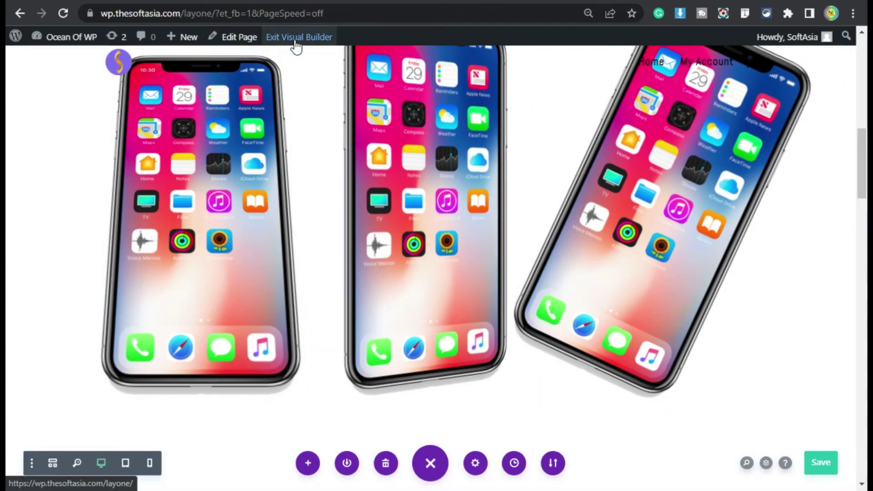